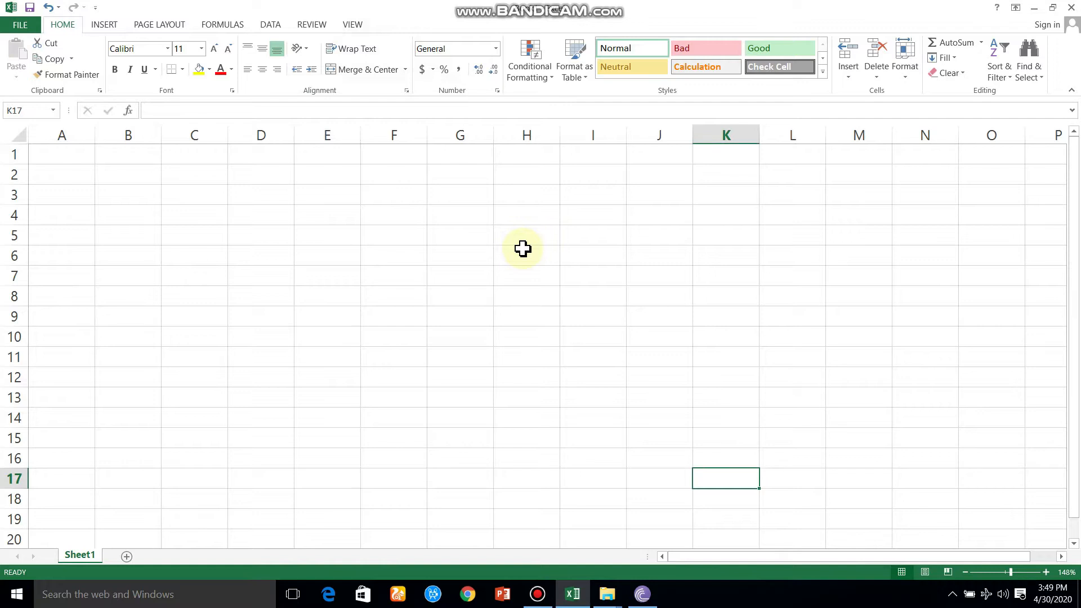
left_click(86, 153)
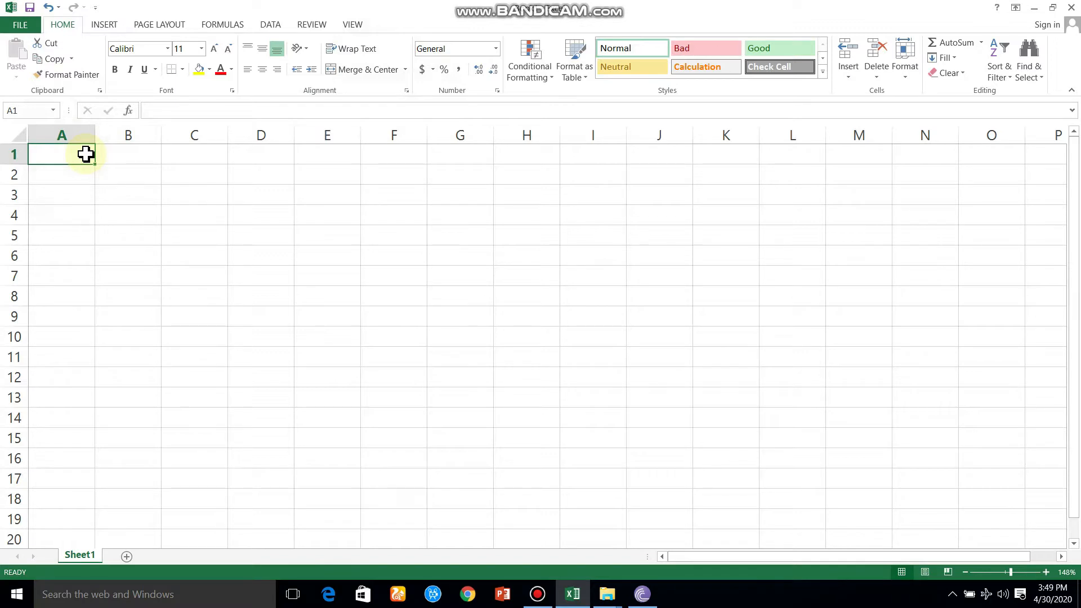
left_click(137, 149)
left_click(195, 161)
left_click(236, 165)
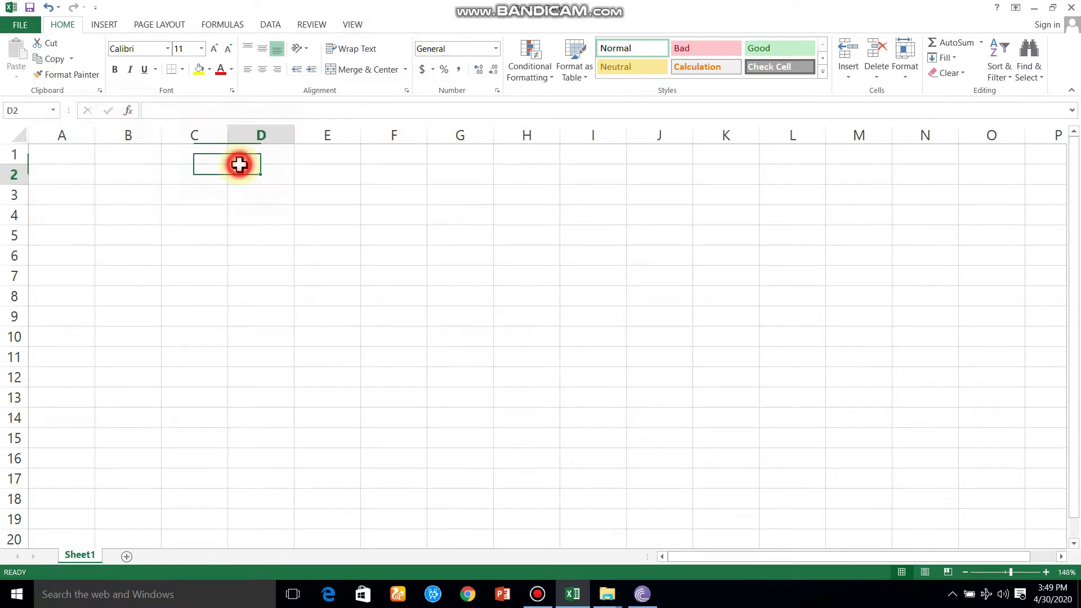
left_click(241, 155)
left_click(214, 154)
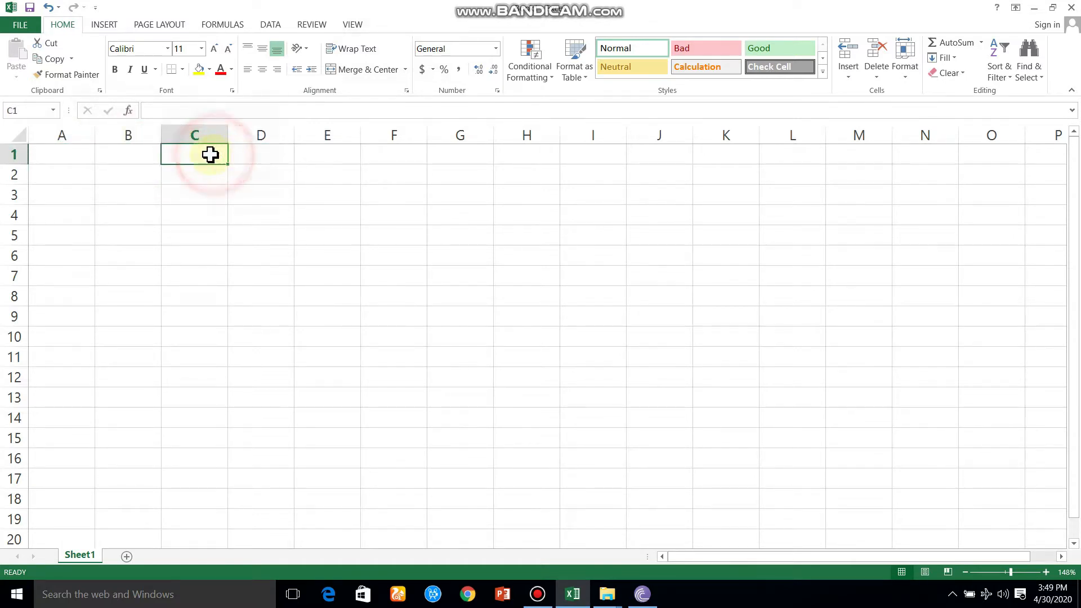
left_click(133, 156)
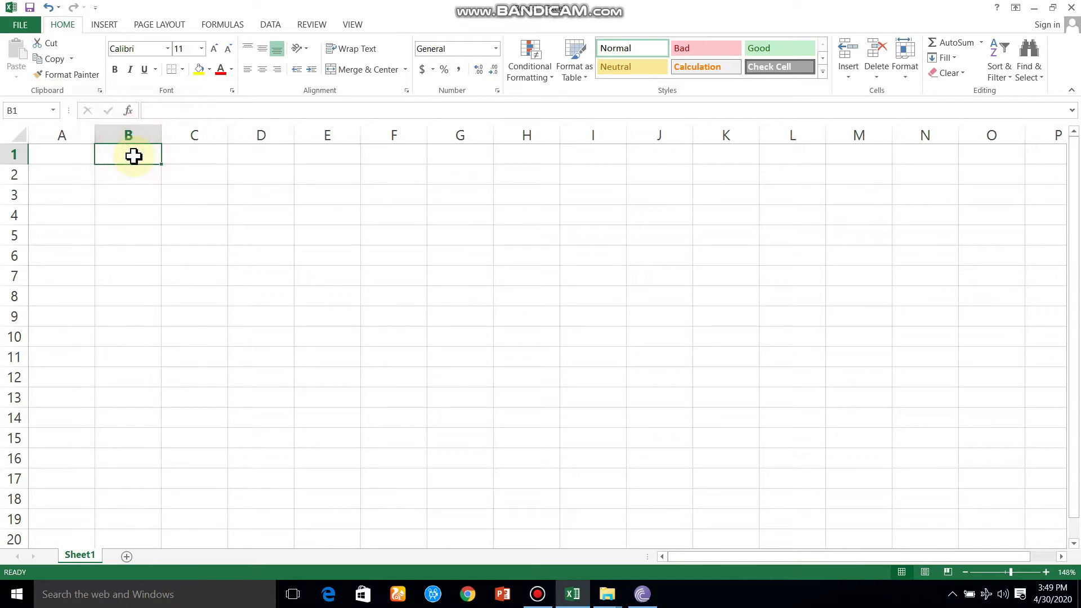
Step: Enter the text "sno name mark1 mark2 mark3 mark4 mark5" in cell A1, separating the headings with spaces
left_click(83, 149)
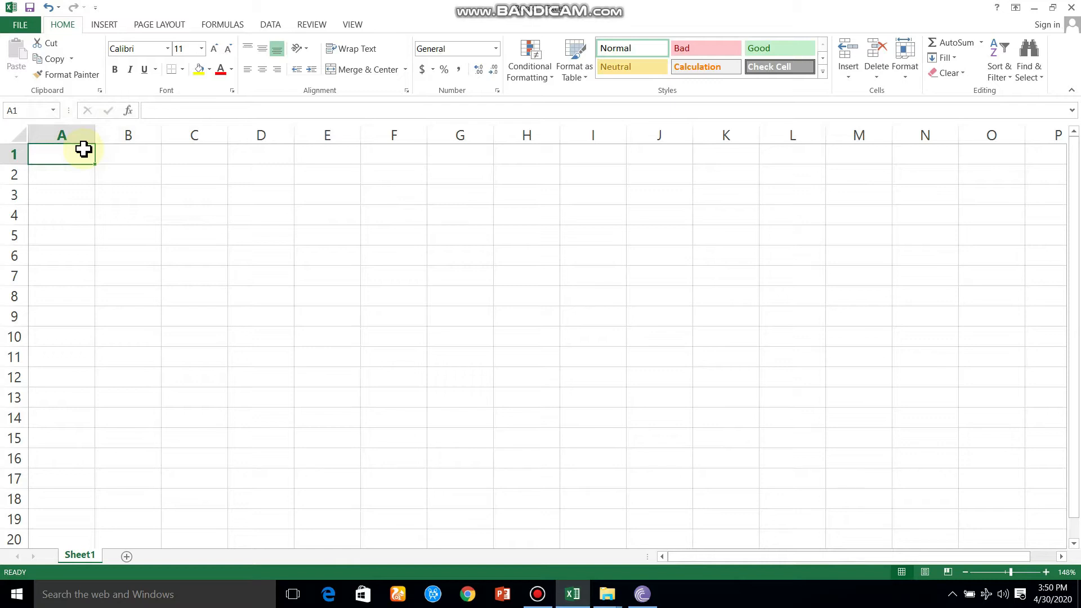
type("sno")
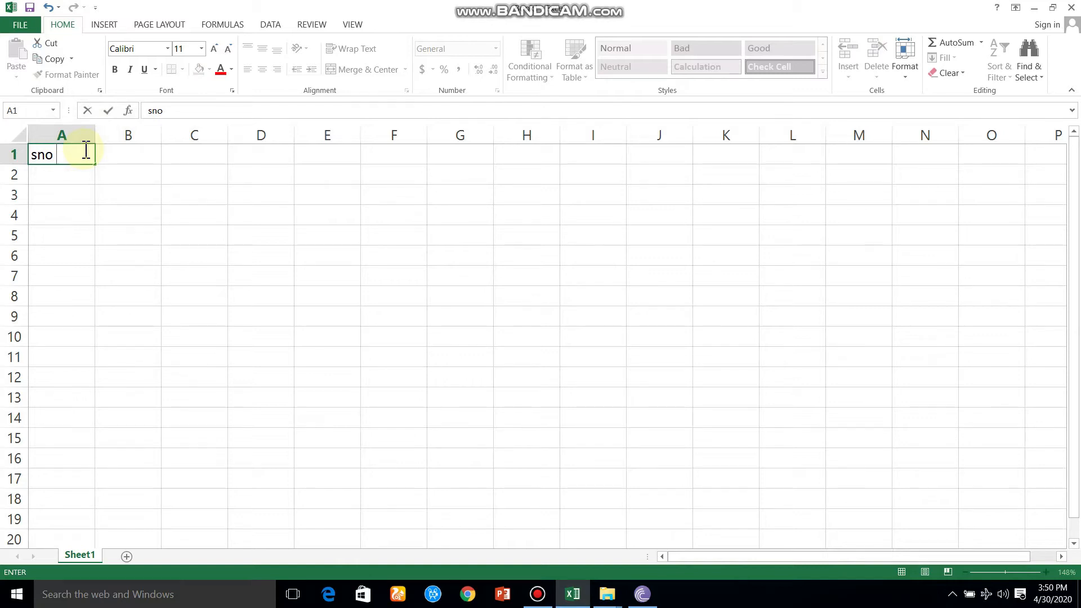
type("name")
type("mark1 m")
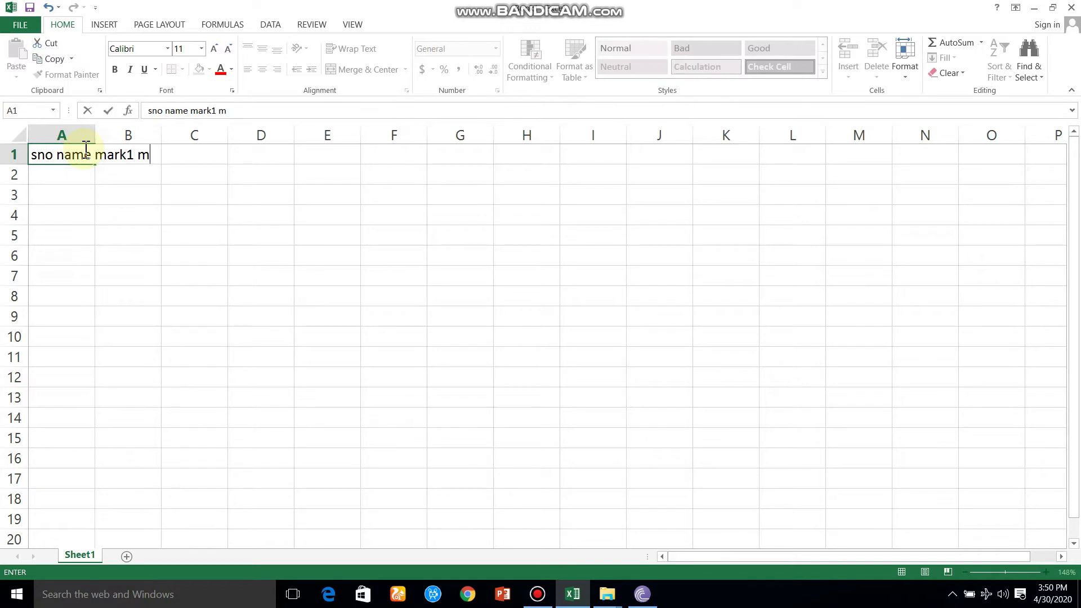
type("ark2 mark")
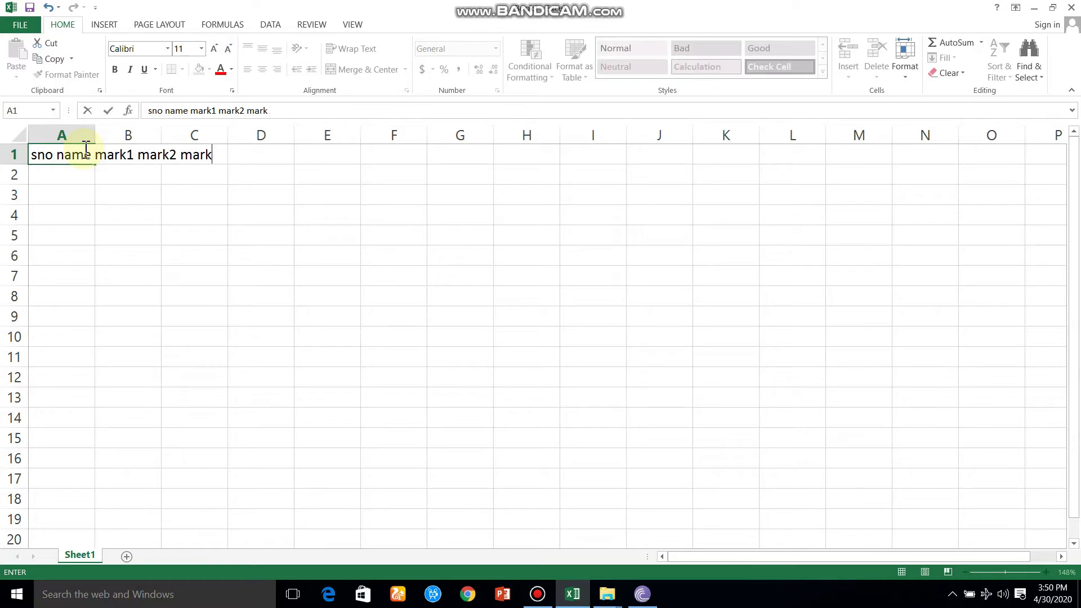
type("3 mark4 ")
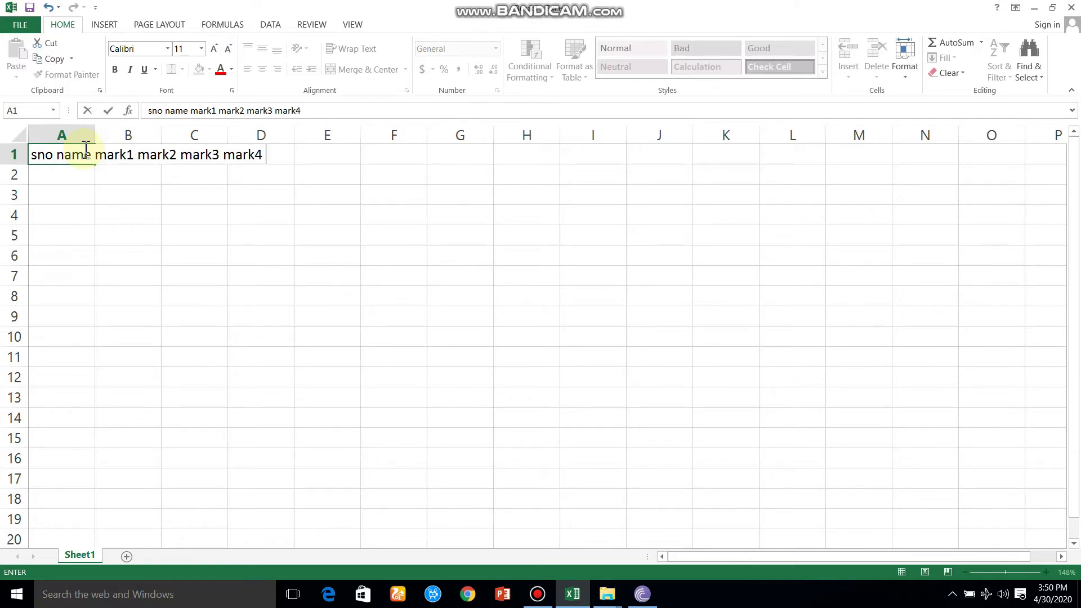
type("mar")
key("BackSpace")
type("rk5")
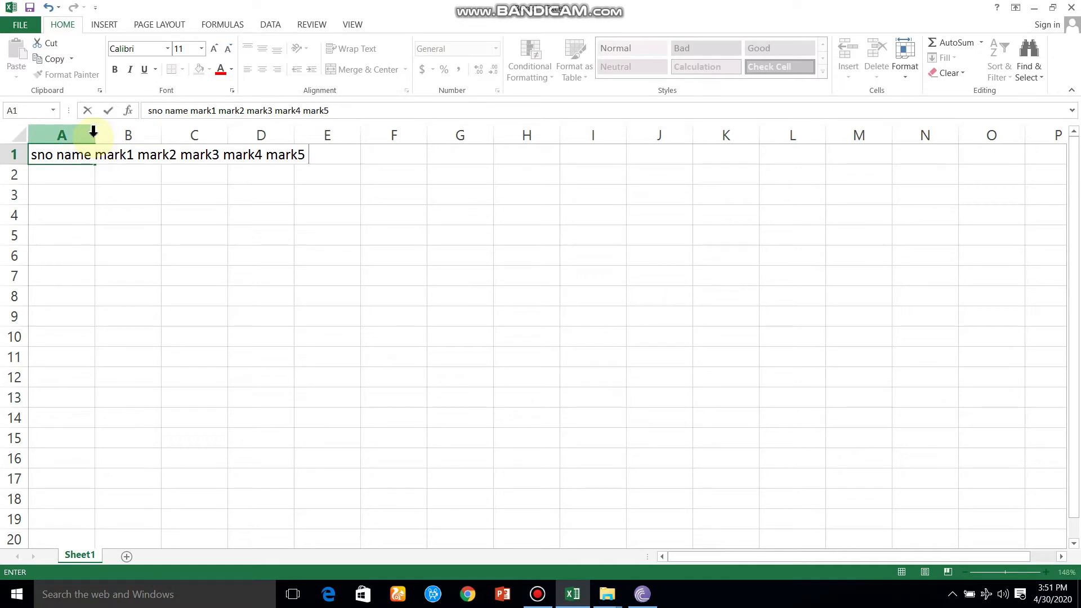
Step: Widen column A until the whole heading text in A1 fits inside the cell
left_click(95, 131)
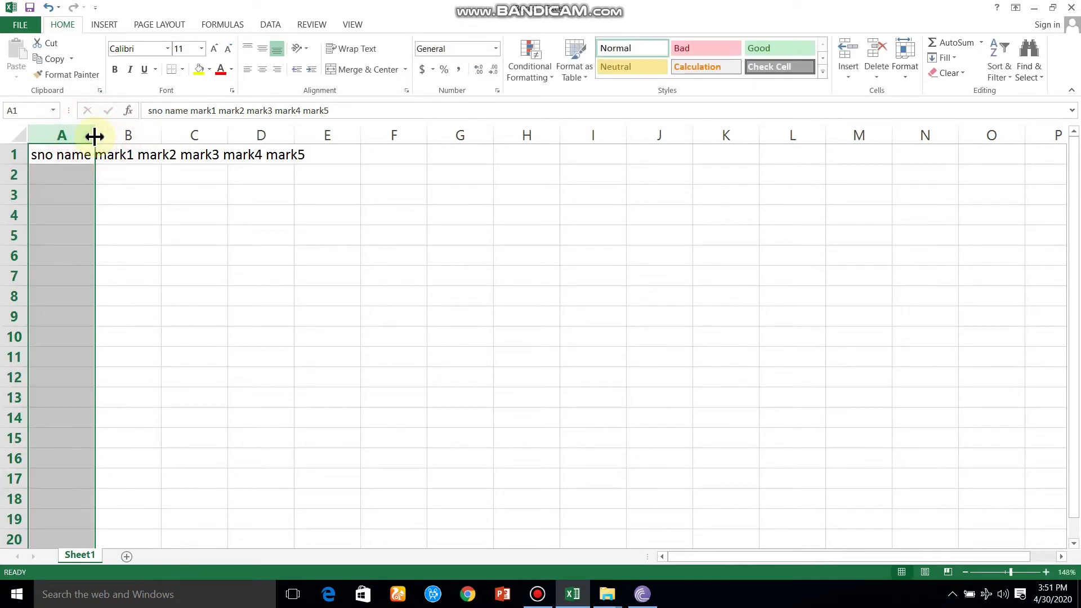
left_click_drag(95, 135, 330, 131)
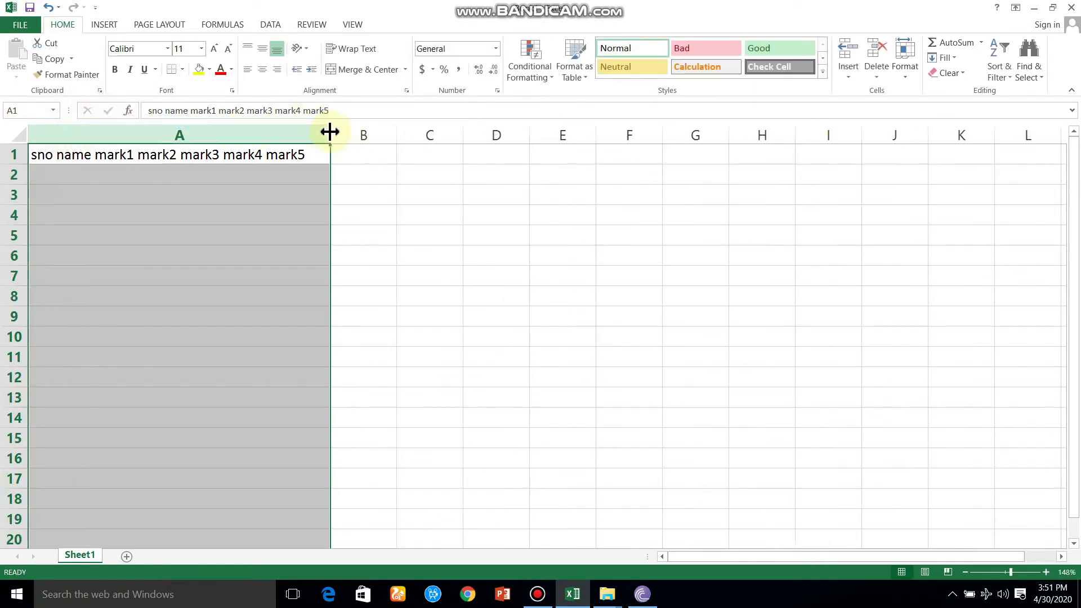
left_click(270, 158)
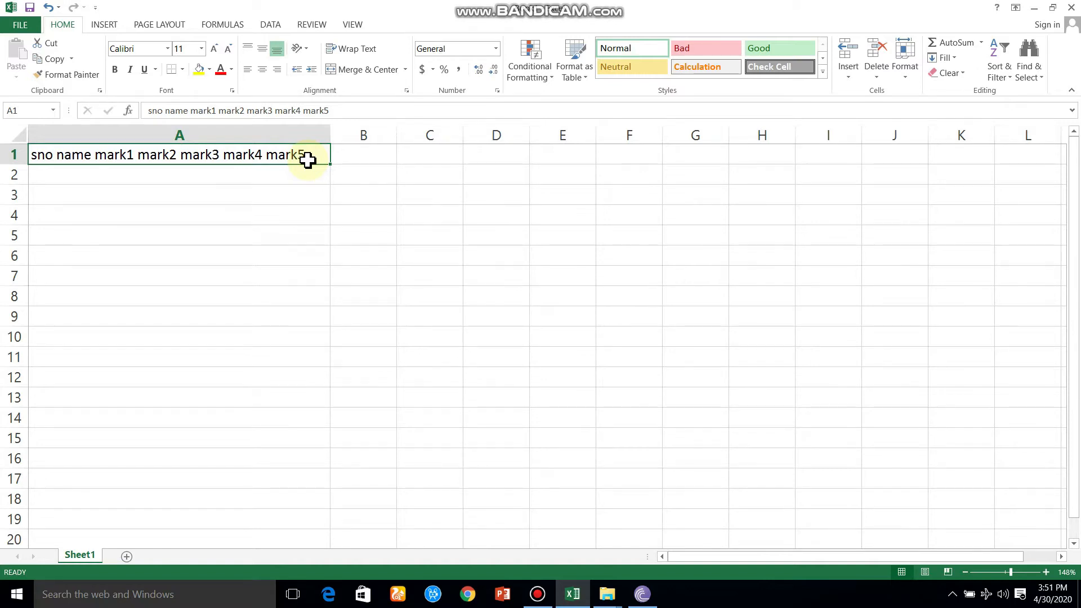
left_click(222, 158)
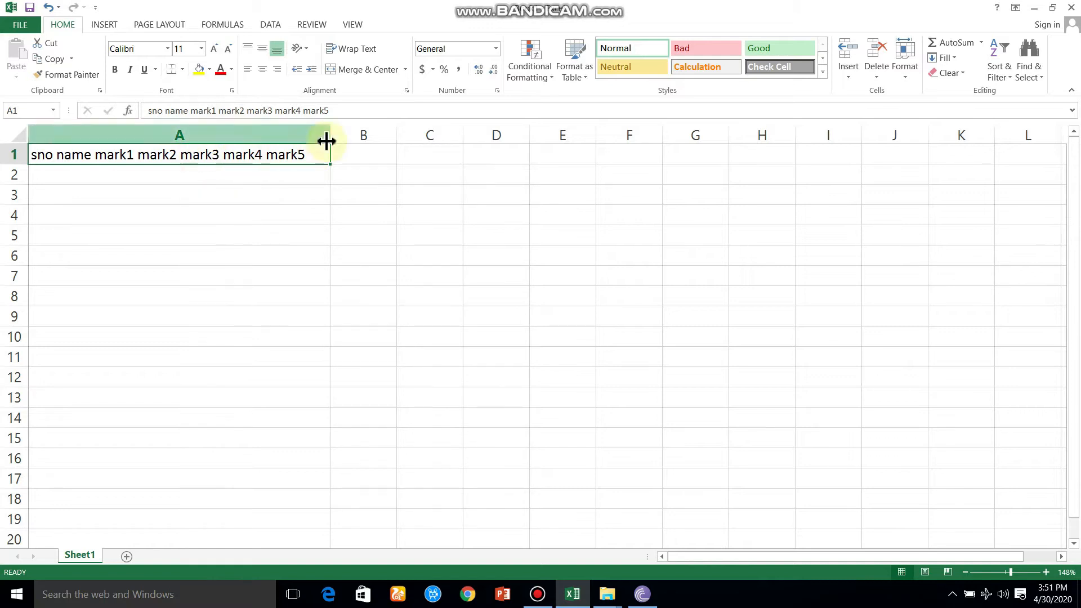
left_click(364, 154)
left_click(434, 157)
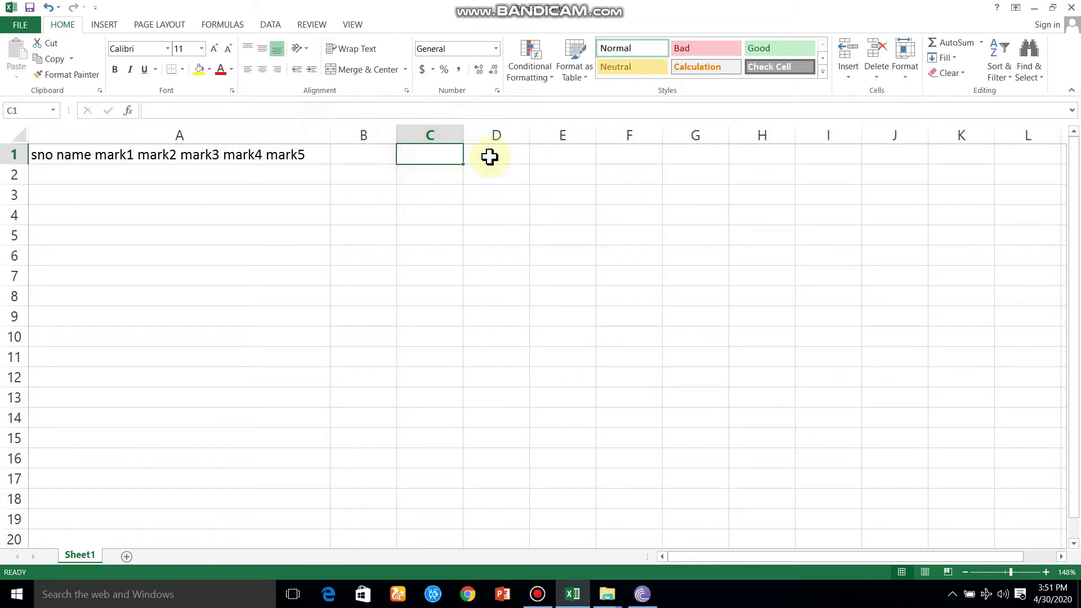
left_click(490, 157)
left_click(583, 155)
left_click(640, 154)
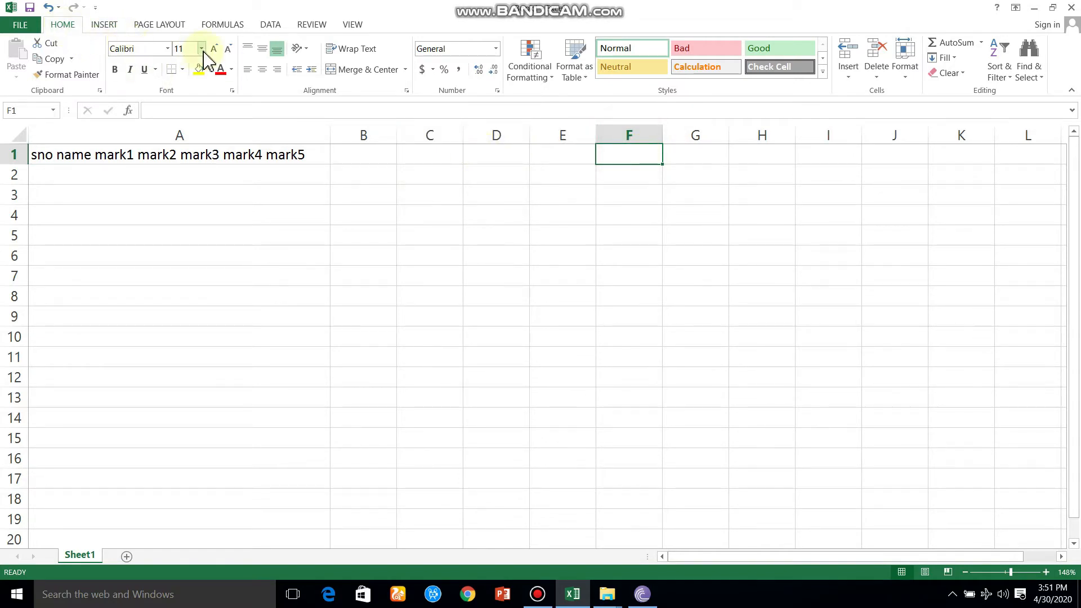
Step: Start a Text to Columns conversion of cell A1 as Fixed width data and accept the suggested column breaks between the headings
left_click(269, 25)
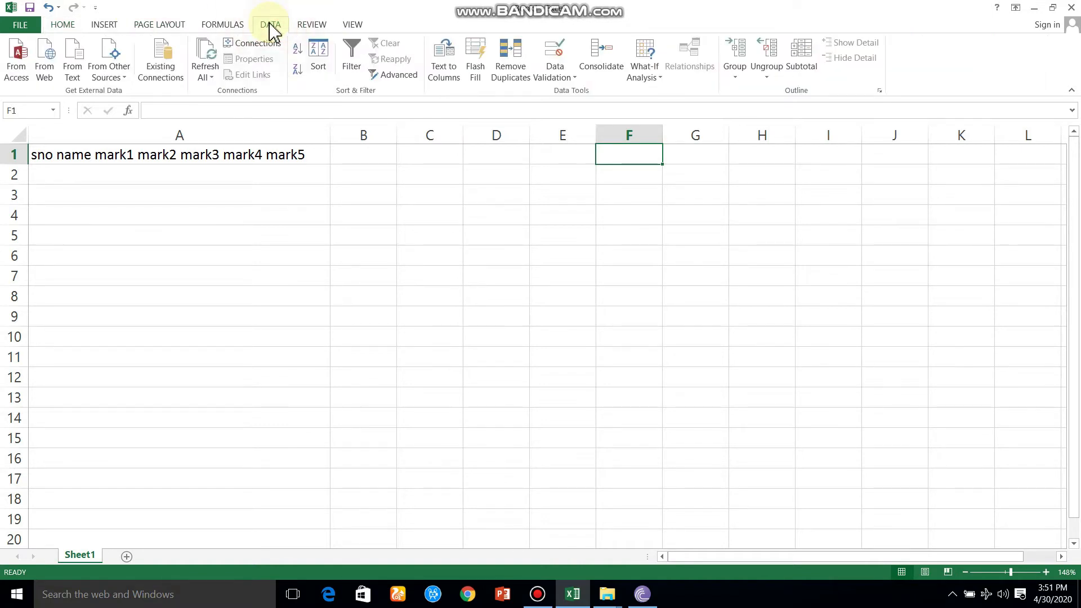
left_click(276, 157)
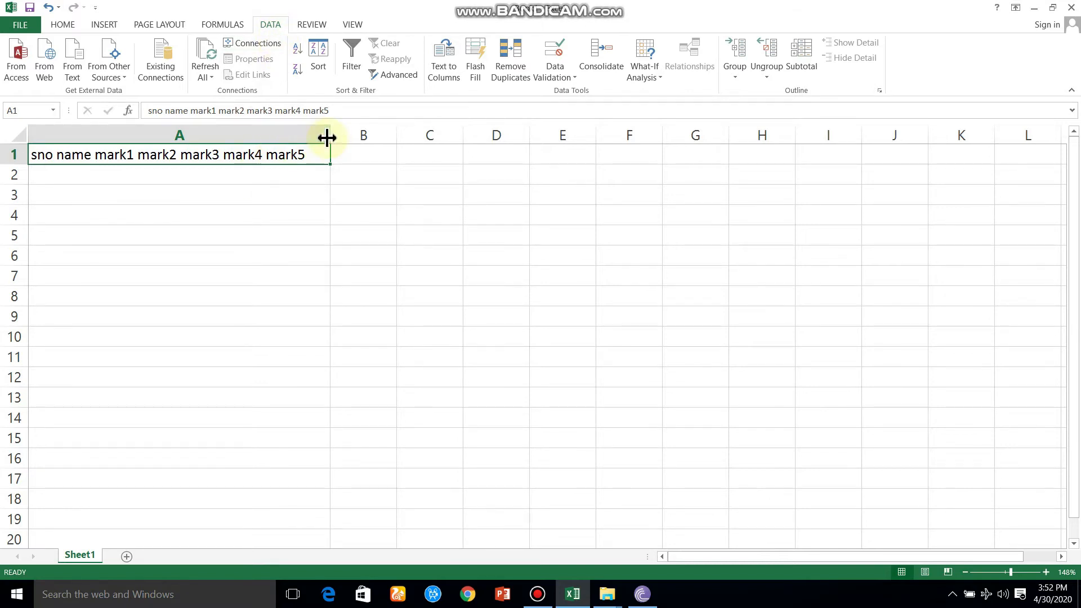
left_click(452, 79)
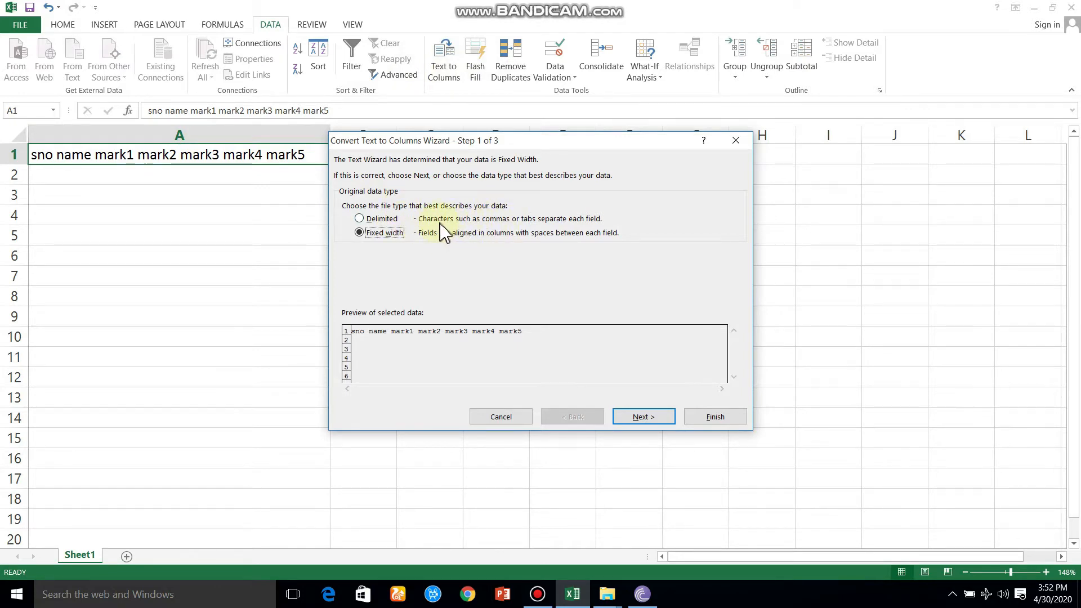
left_click(382, 218)
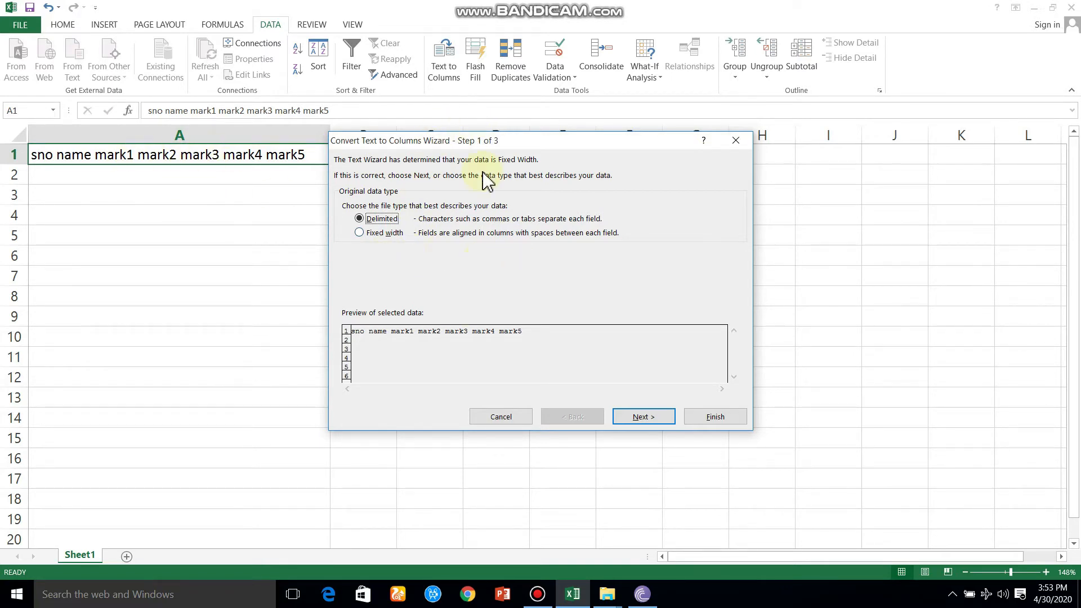
left_click(362, 233)
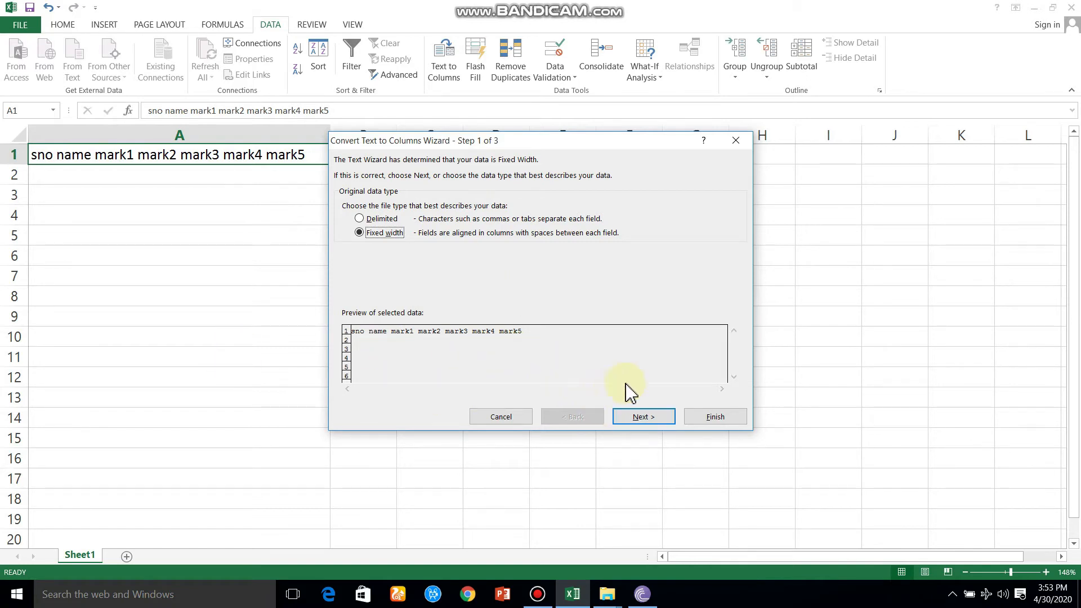
left_click(642, 417)
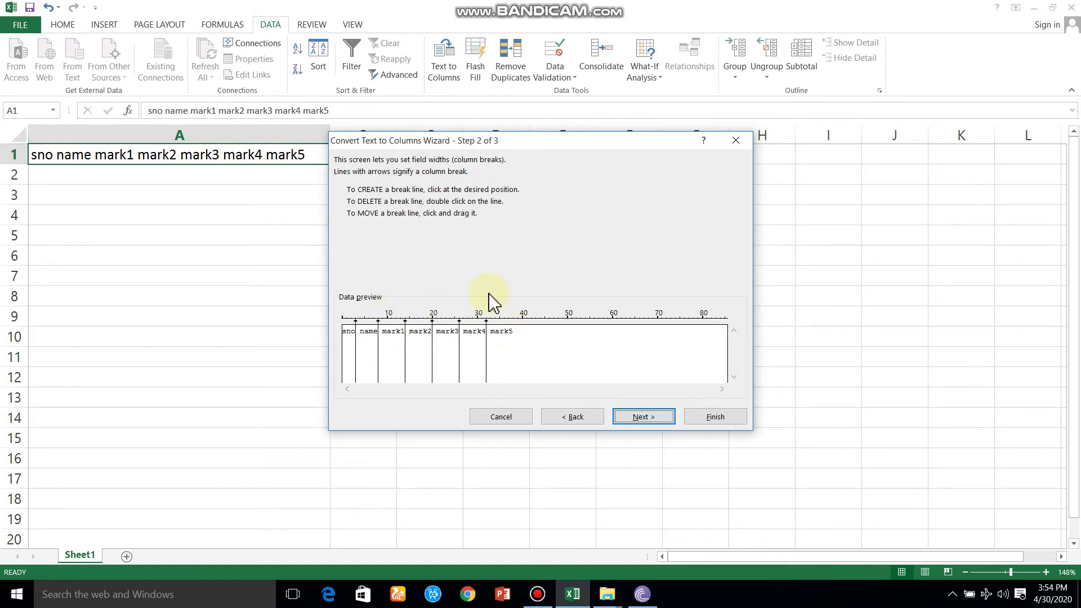
left_click(572, 417)
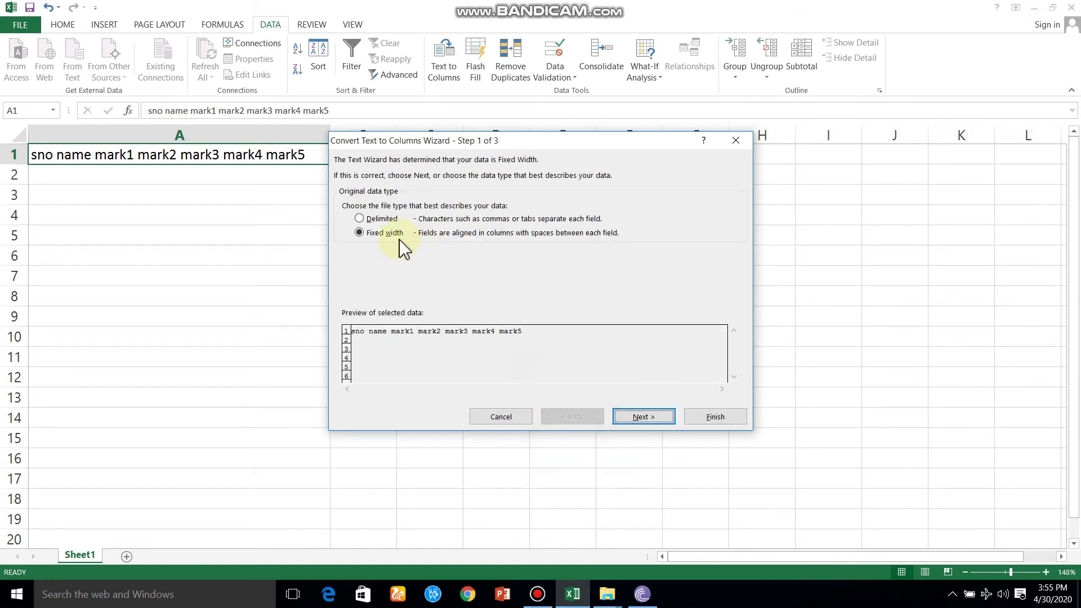
left_click(640, 418)
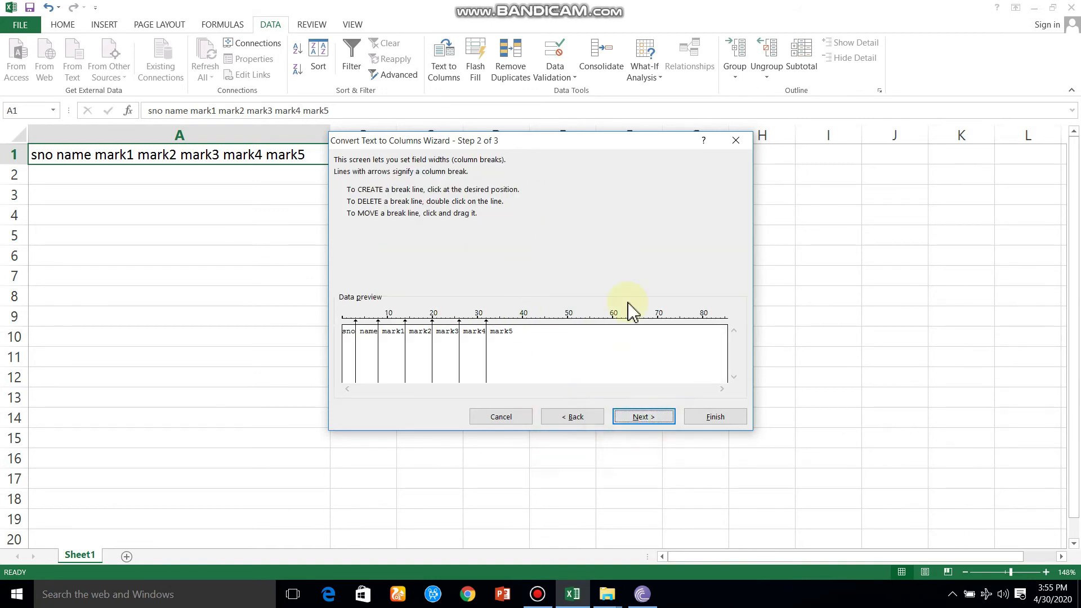
left_click(640, 419)
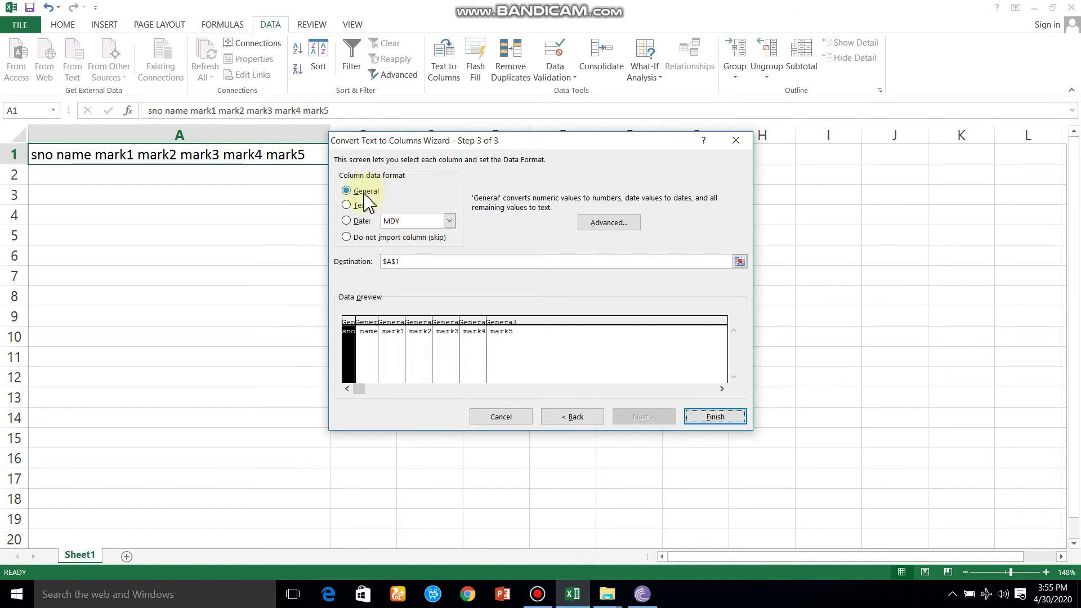
Step: Finish the text conversion with the General column data format and $A$1 as the destination
left_click(400, 260)
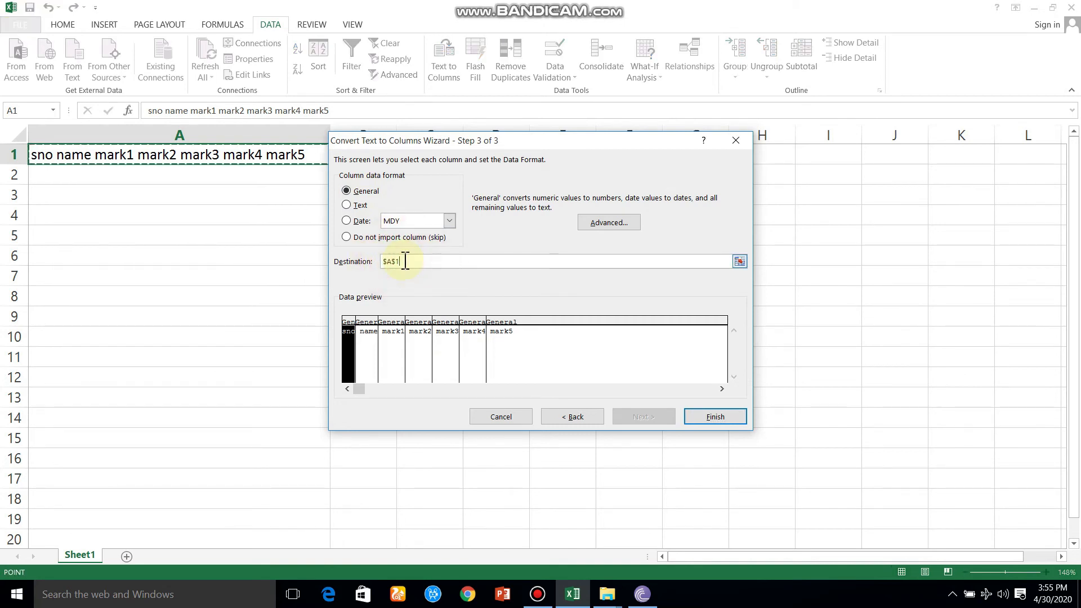
left_click(75, 156)
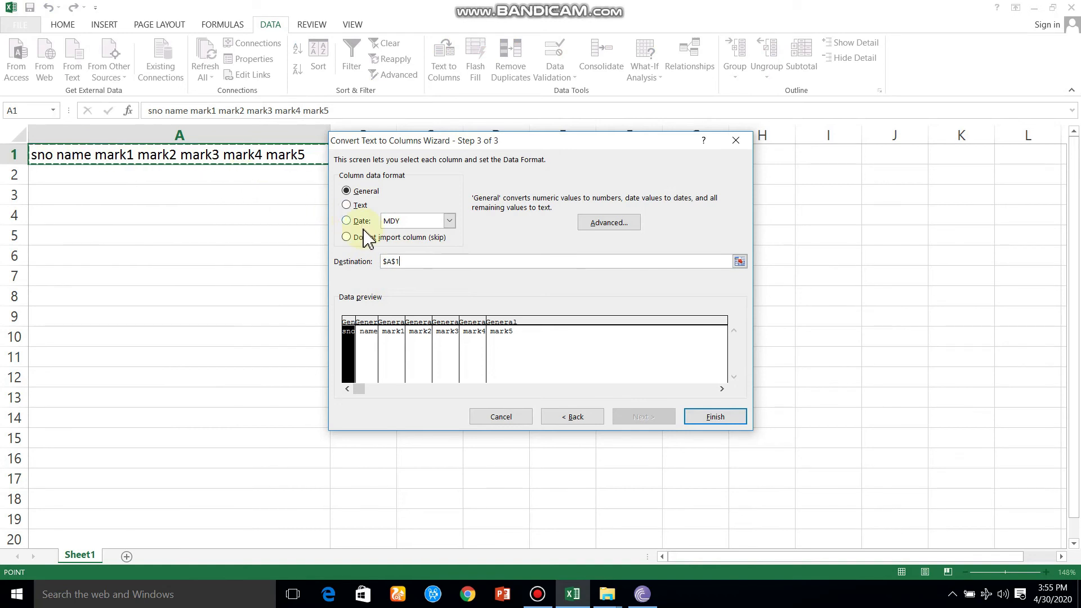
left_click(421, 278)
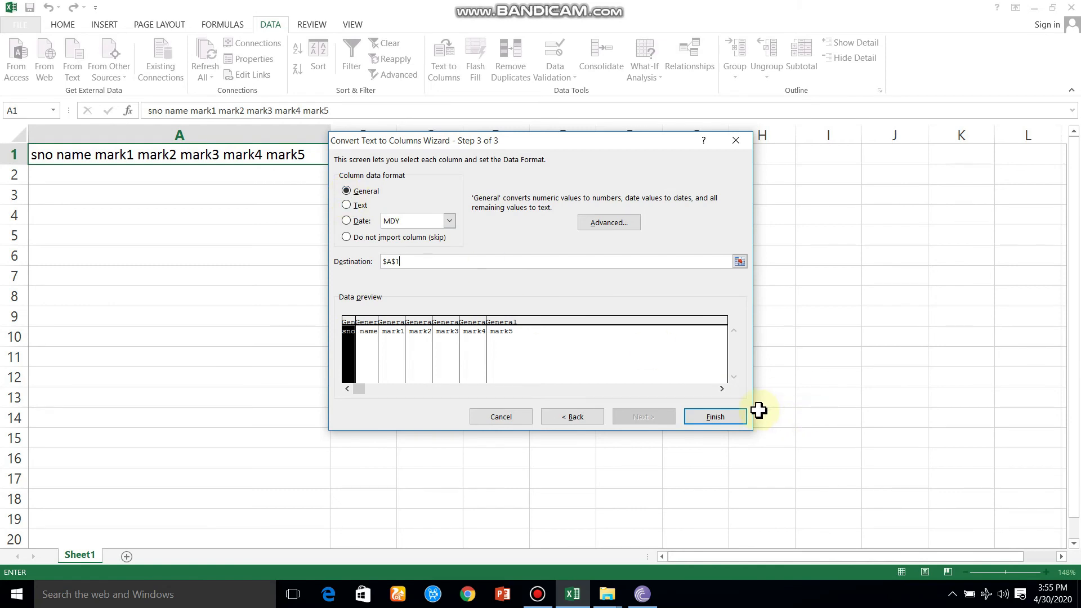
left_click(717, 416)
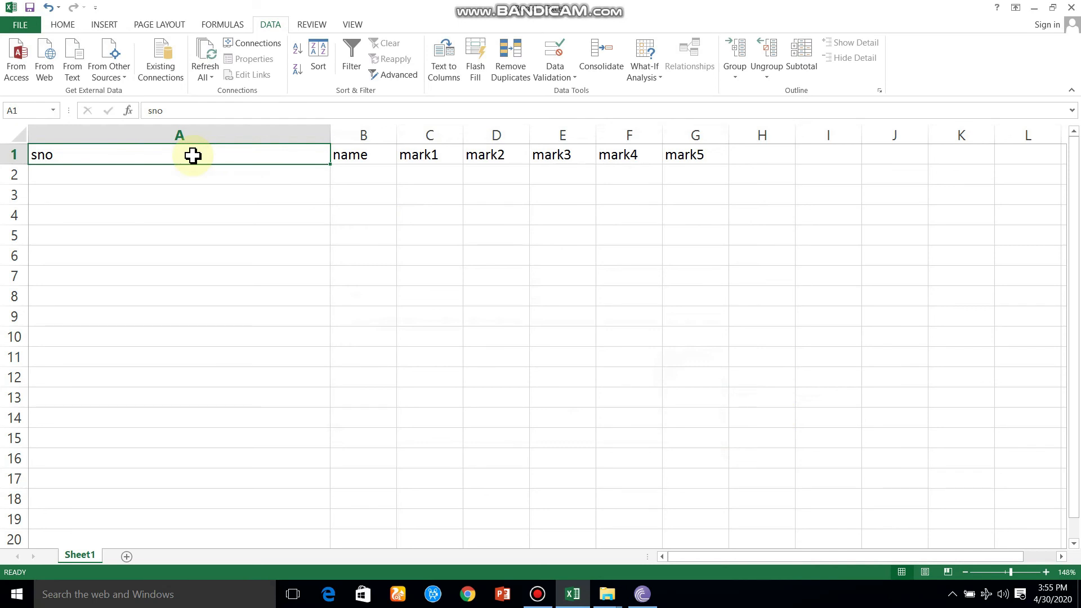
Step: Narrow column A to about the same width as the other heading columns
left_click(337, 158)
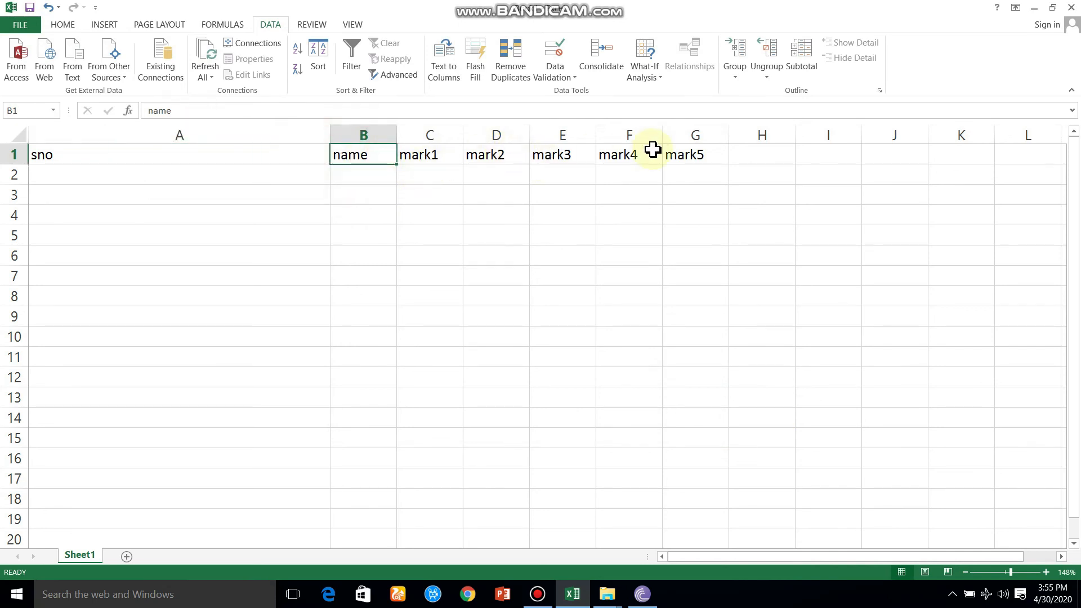
left_click_drag(329, 139, 98, 136)
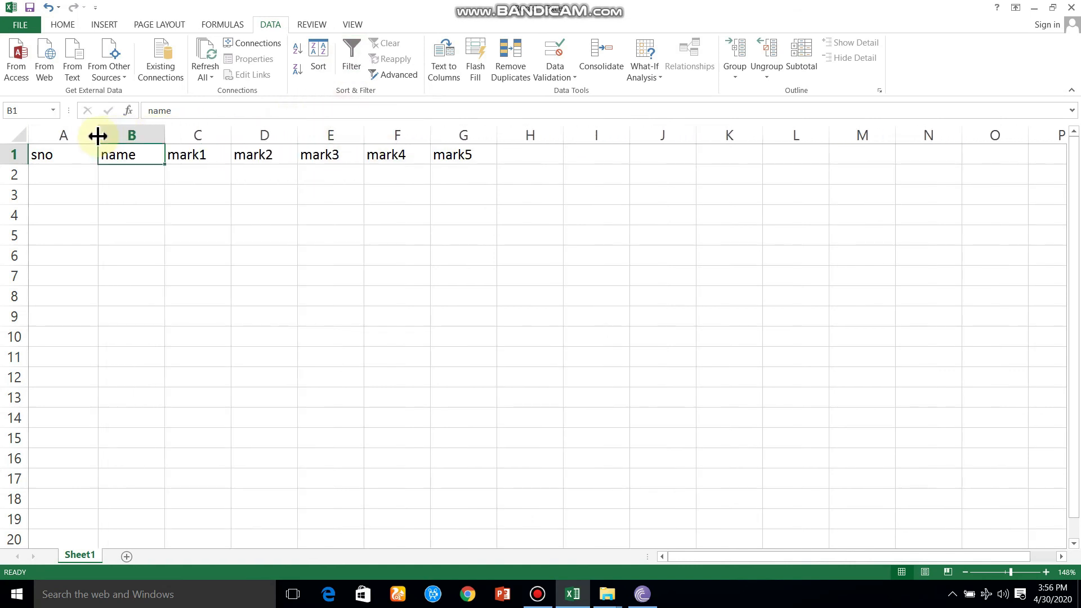